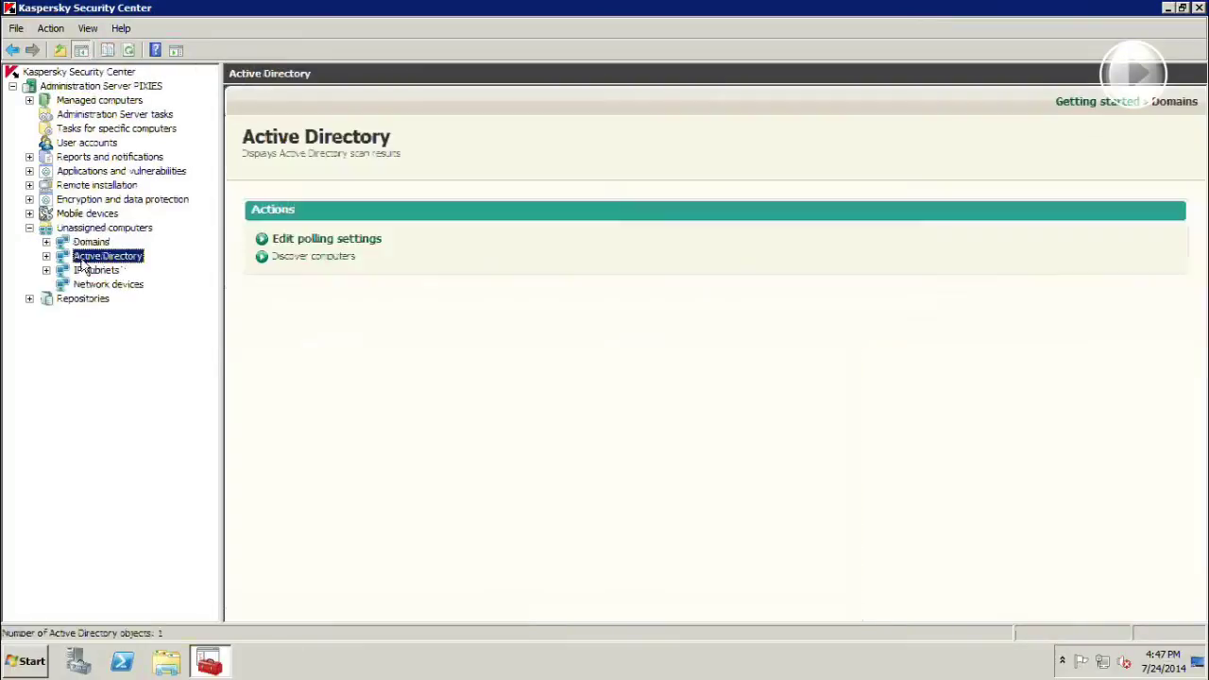
Open the Computers container of Productivecorp.local under Active Directory in the unassigned computers.
click(46, 256)
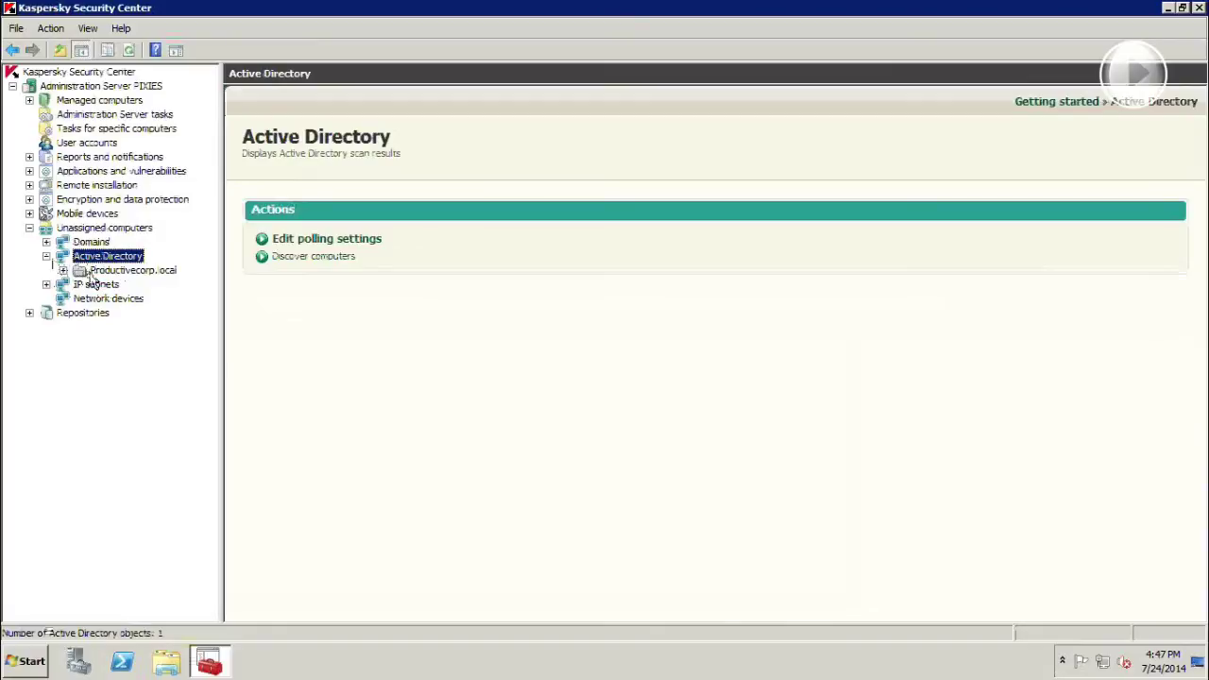
click(68, 272)
click(64, 271)
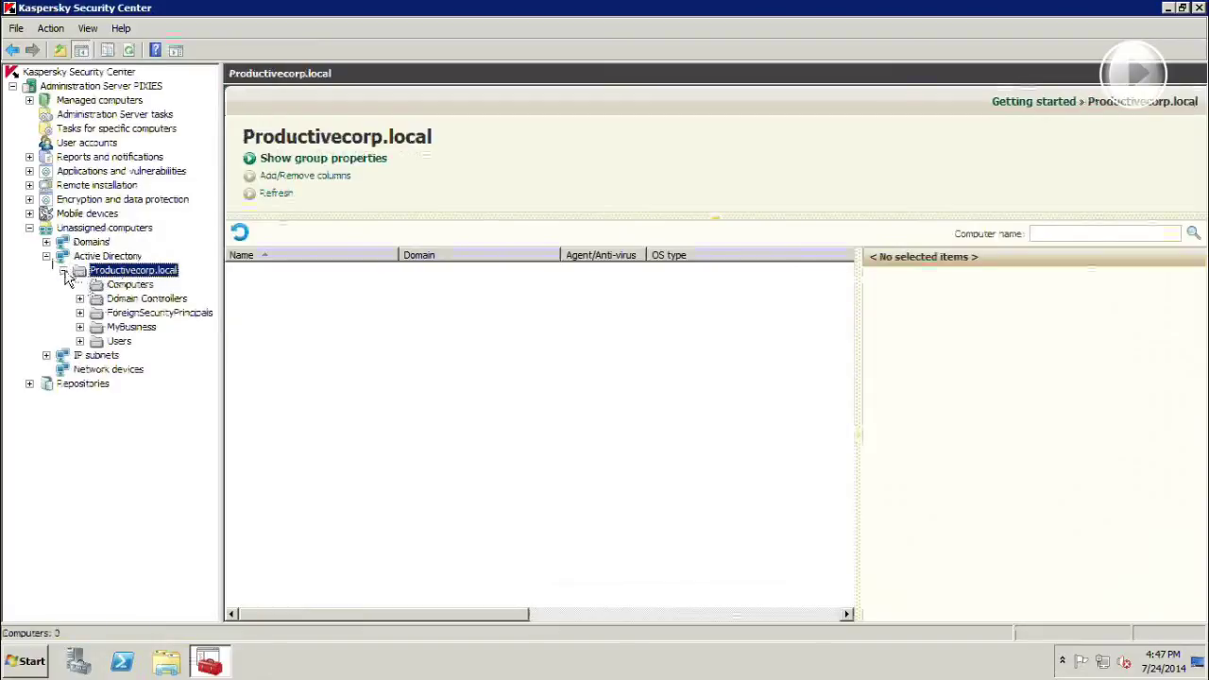
click(118, 285)
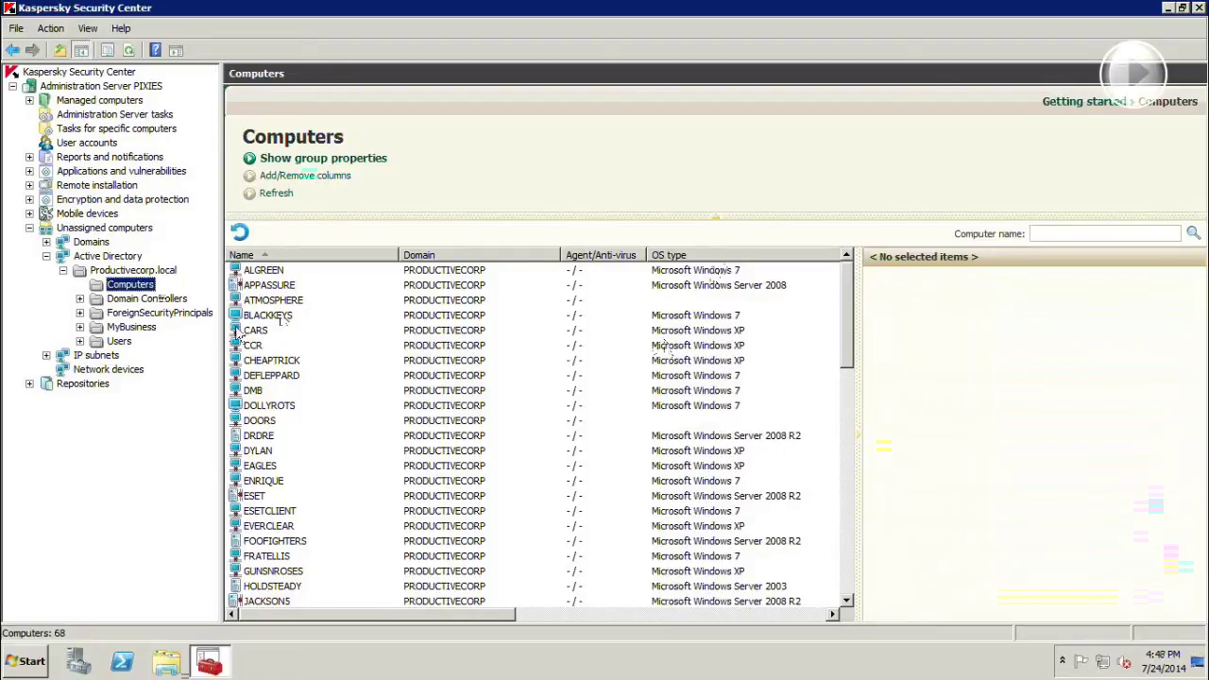
Select the computers from CARS to GUNSNROSES, leaving out DMB, DYLAN, ESET and EVERCLEAR.
click(269, 330)
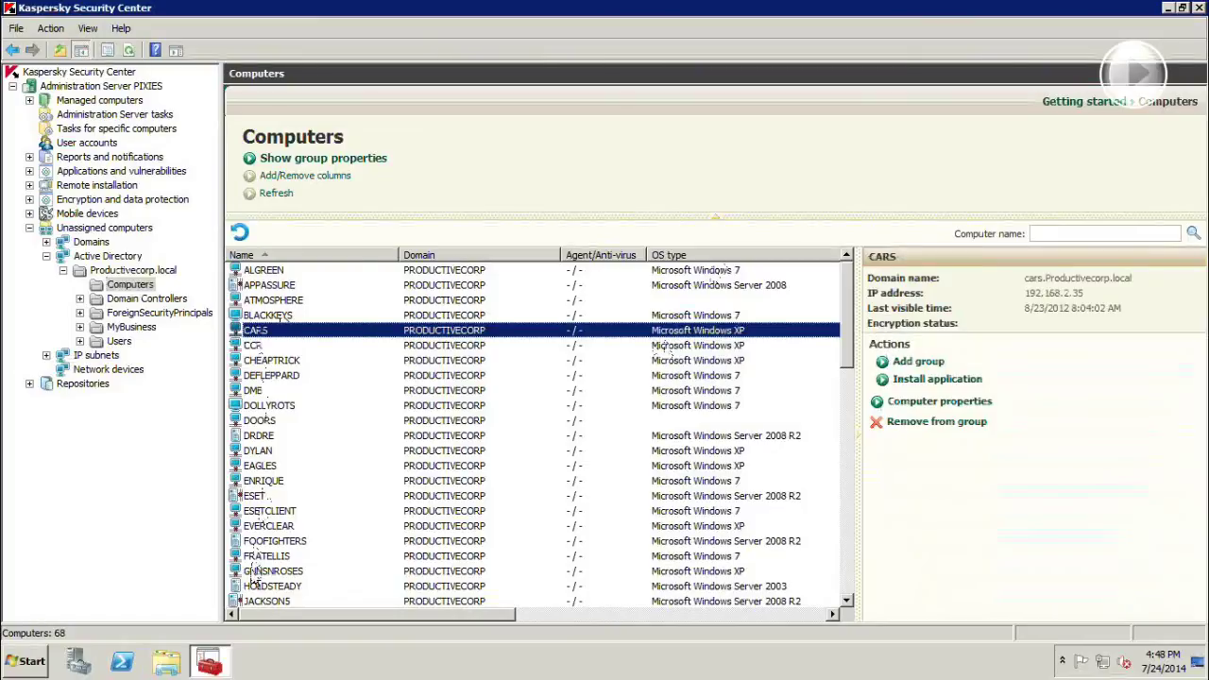
shift+click(252, 571)
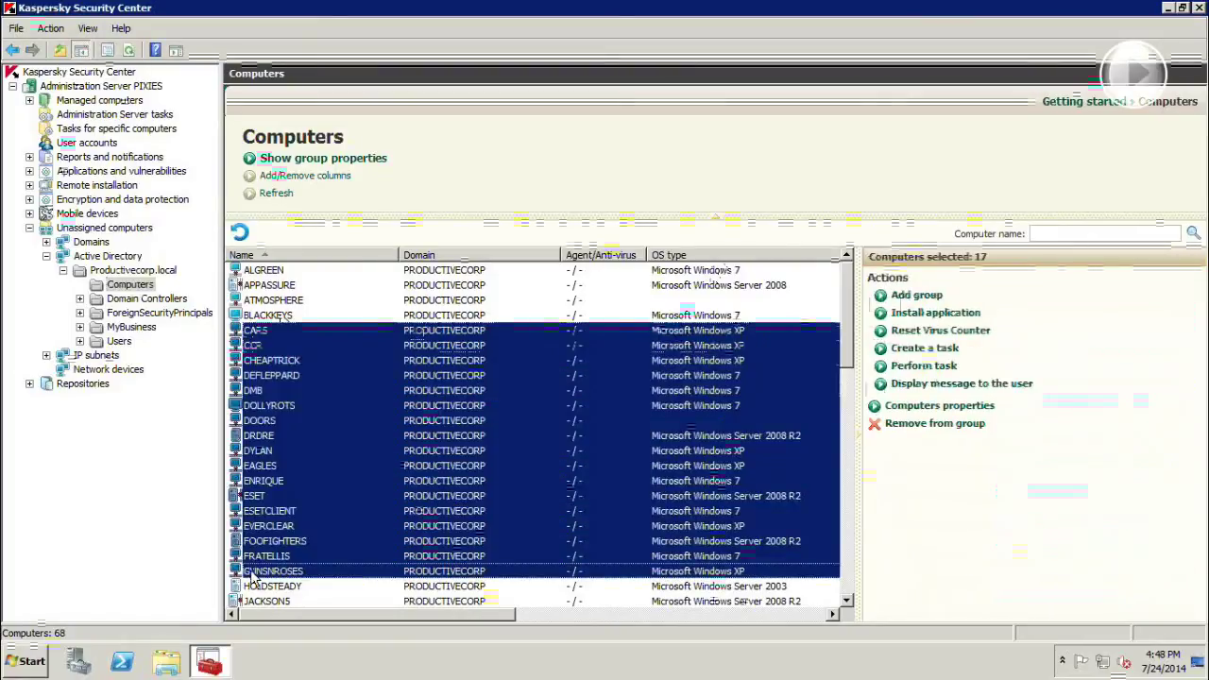
ctrl+click(282, 390)
ctrl+click(282, 451)
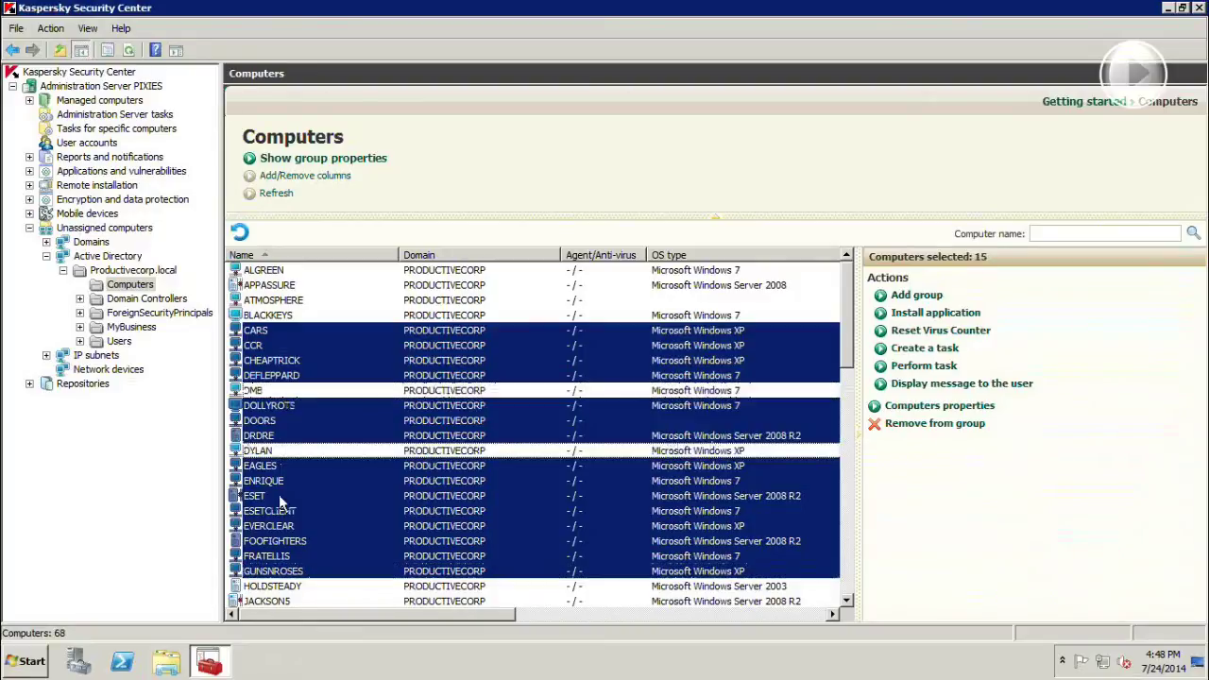
ctrl+click(279, 496)
ctrl+click(280, 529)
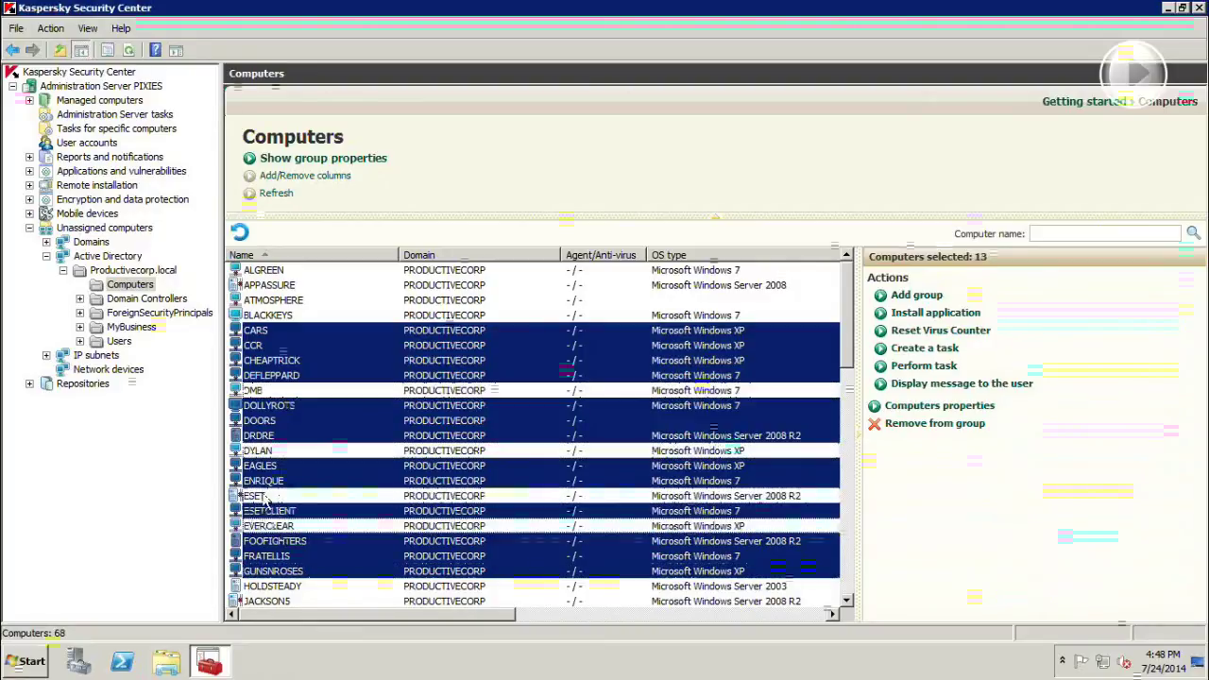
Select only the CARS computer and start the remote installation of an application on it.
click(261, 329)
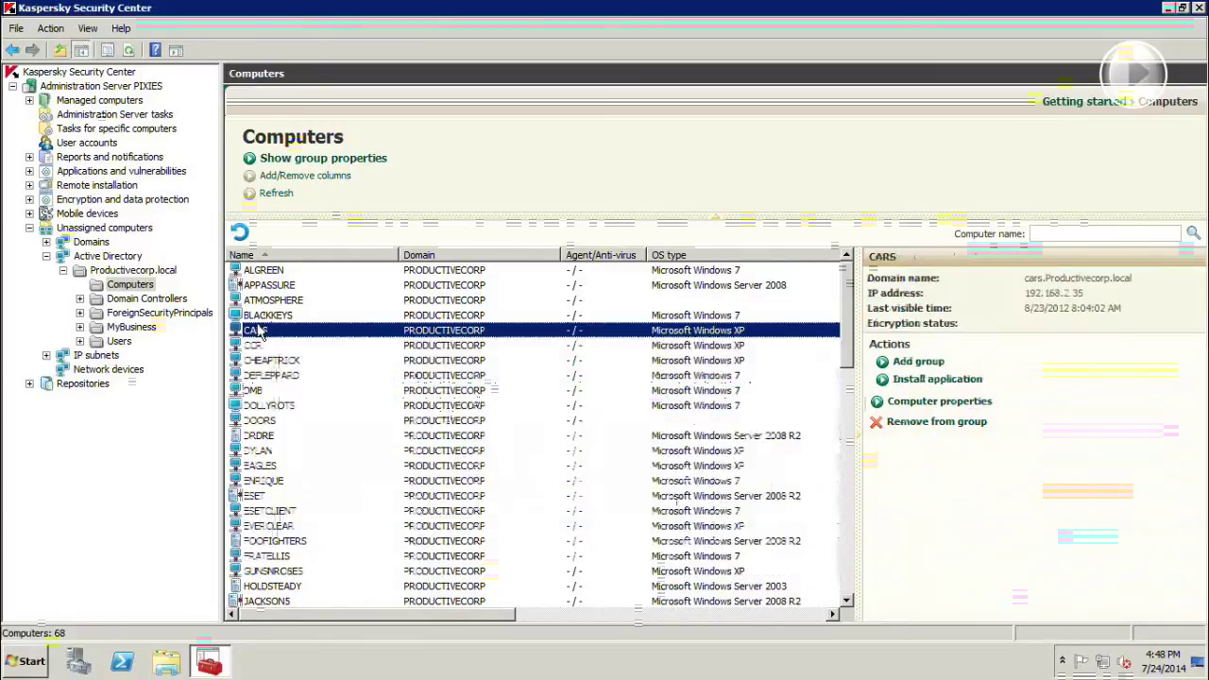
right_click(409, 329)
click(453, 337)
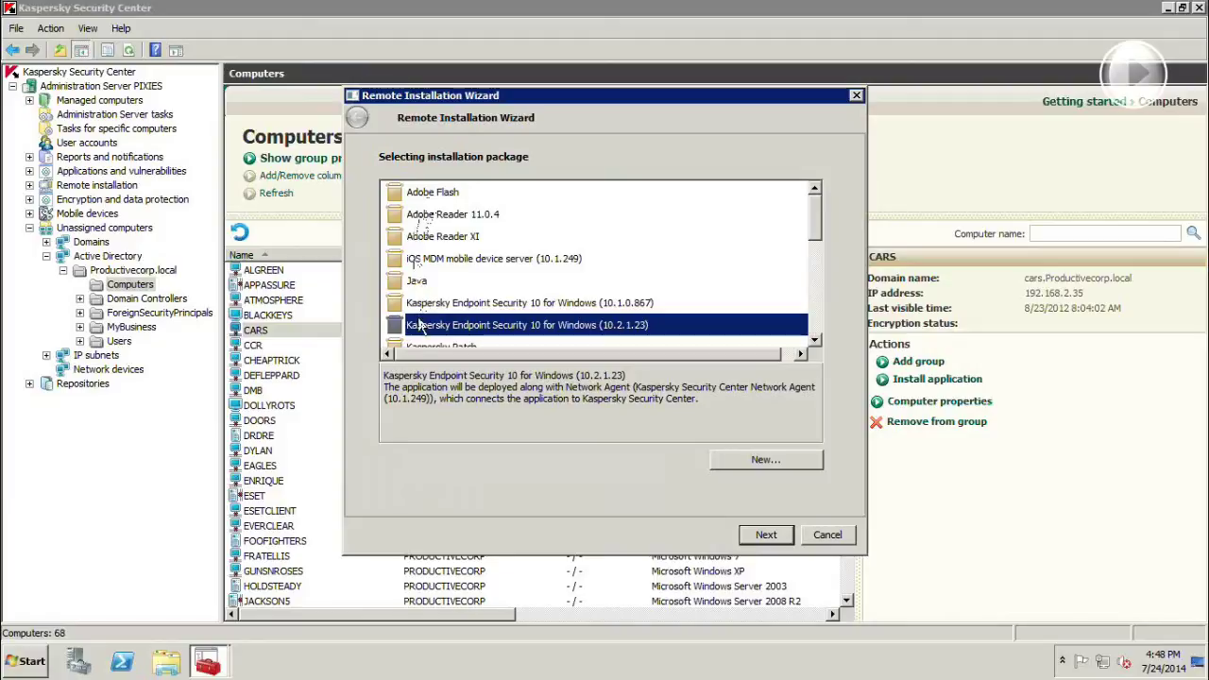
Use the Kaspersky Endpoint Security 10 for Windows (10.2.1.23) package and assign the fourth licence key in the list.
click(818, 264)
drag(816, 276, 815, 247)
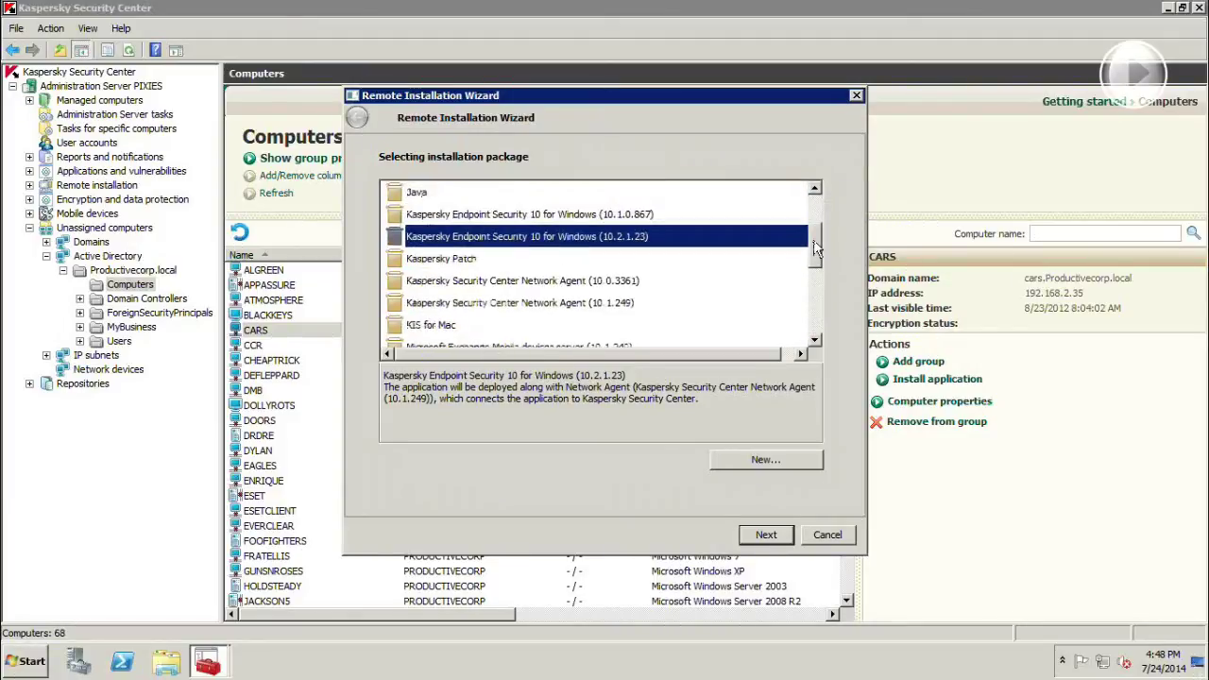
click(766, 535)
click(766, 535)
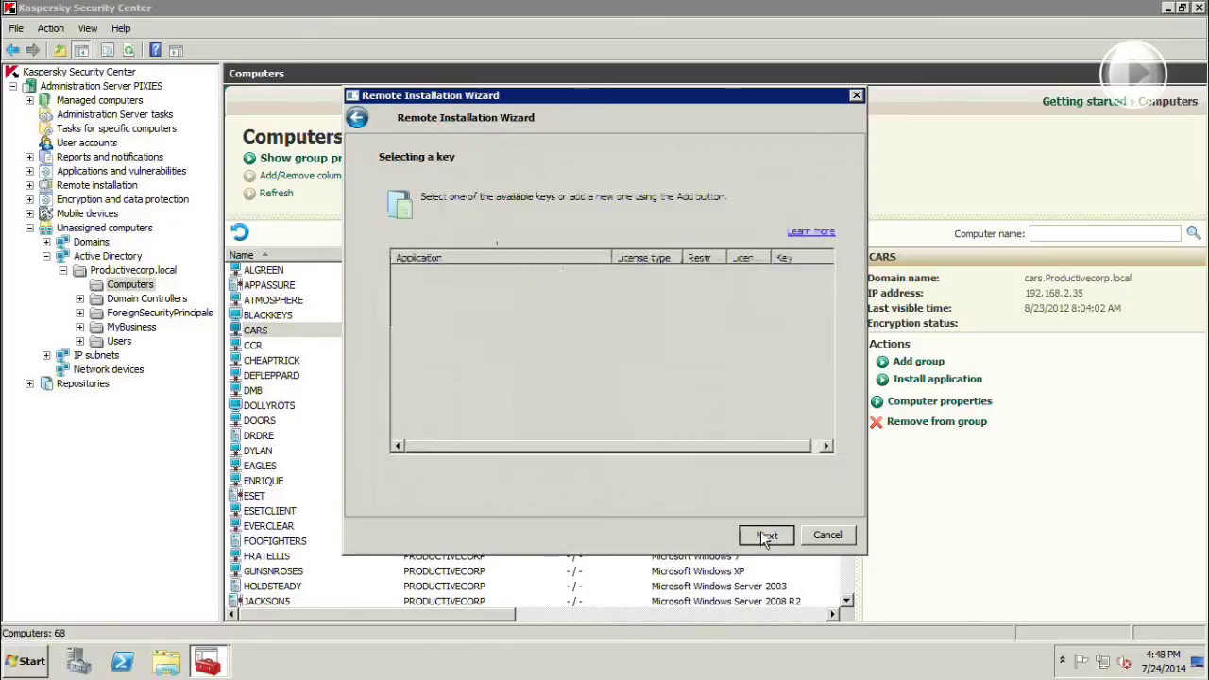
click(609, 342)
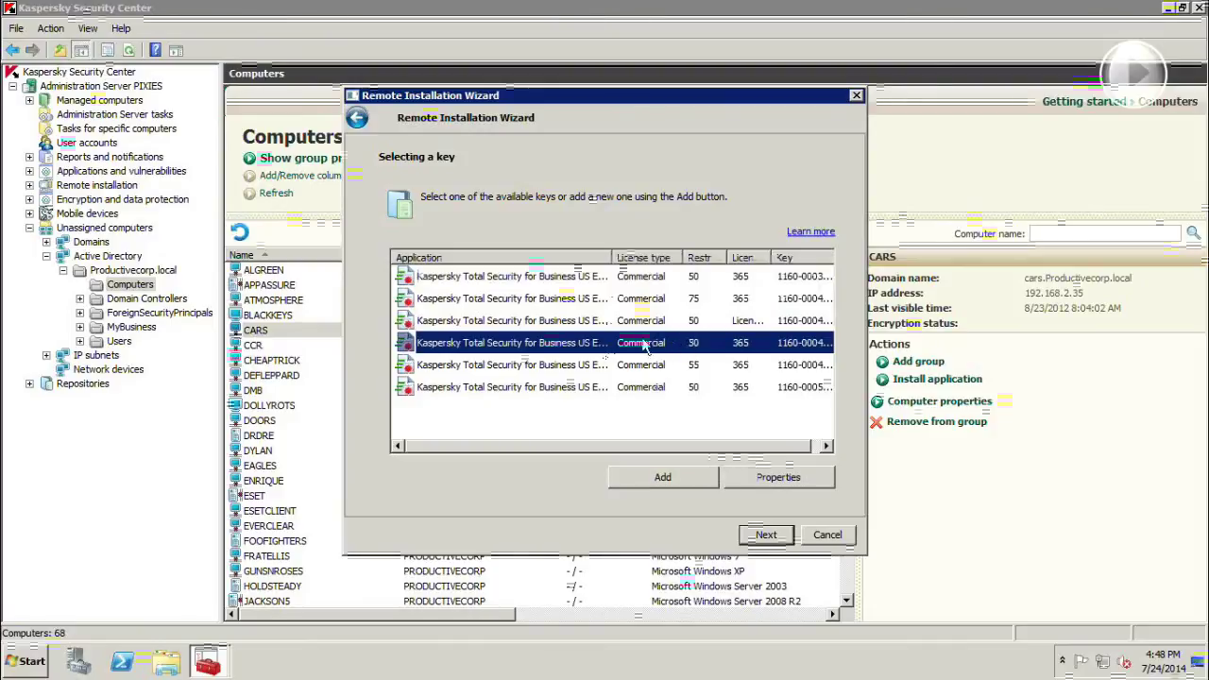
click(766, 535)
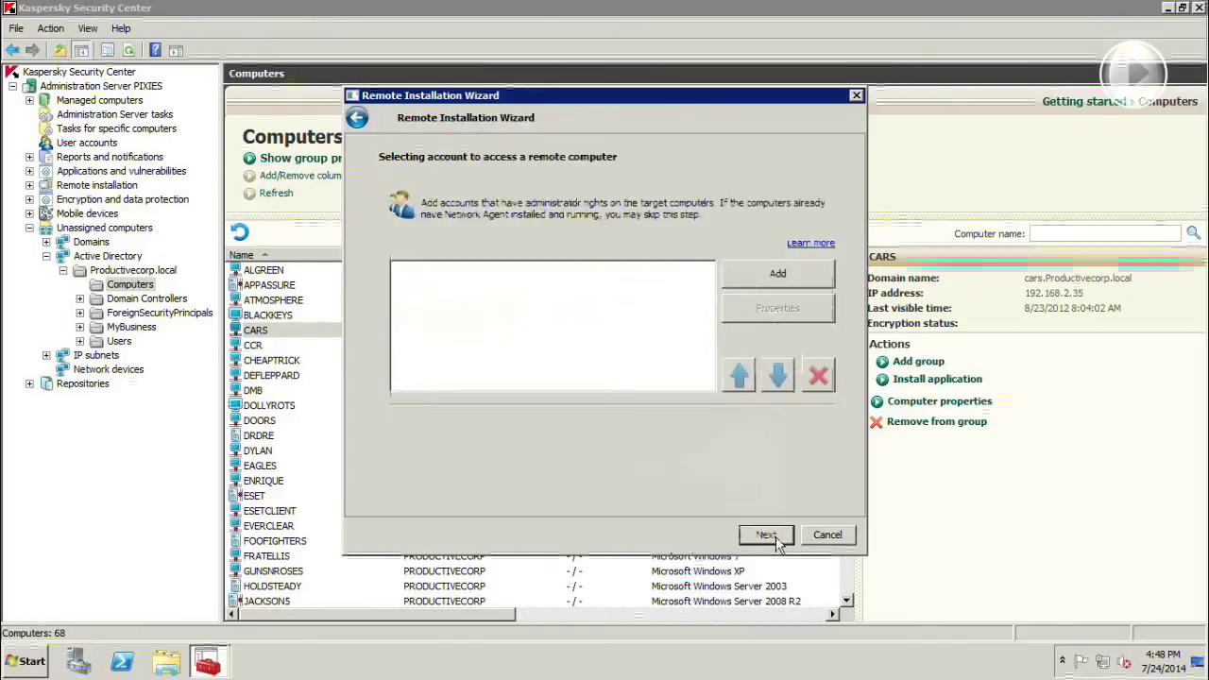
Add the account productivecorp\administrator for remote access, entering and confirming its password, and continue to the restart options.
click(769, 273)
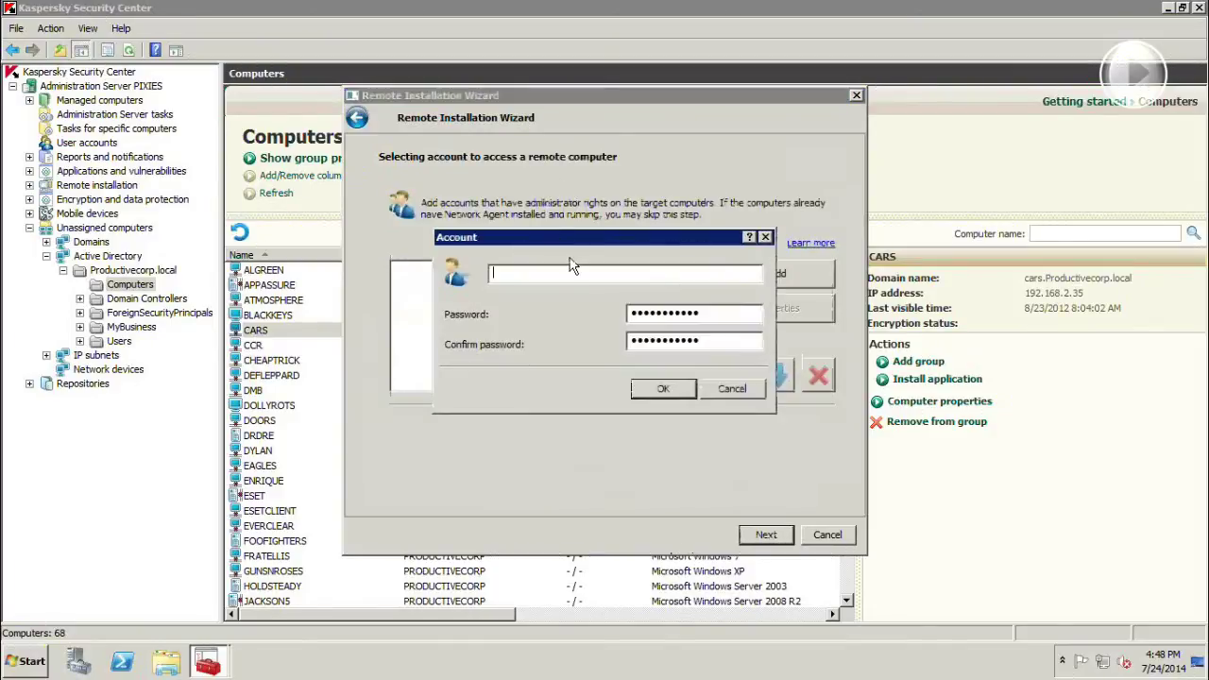
text(productivecorp\)
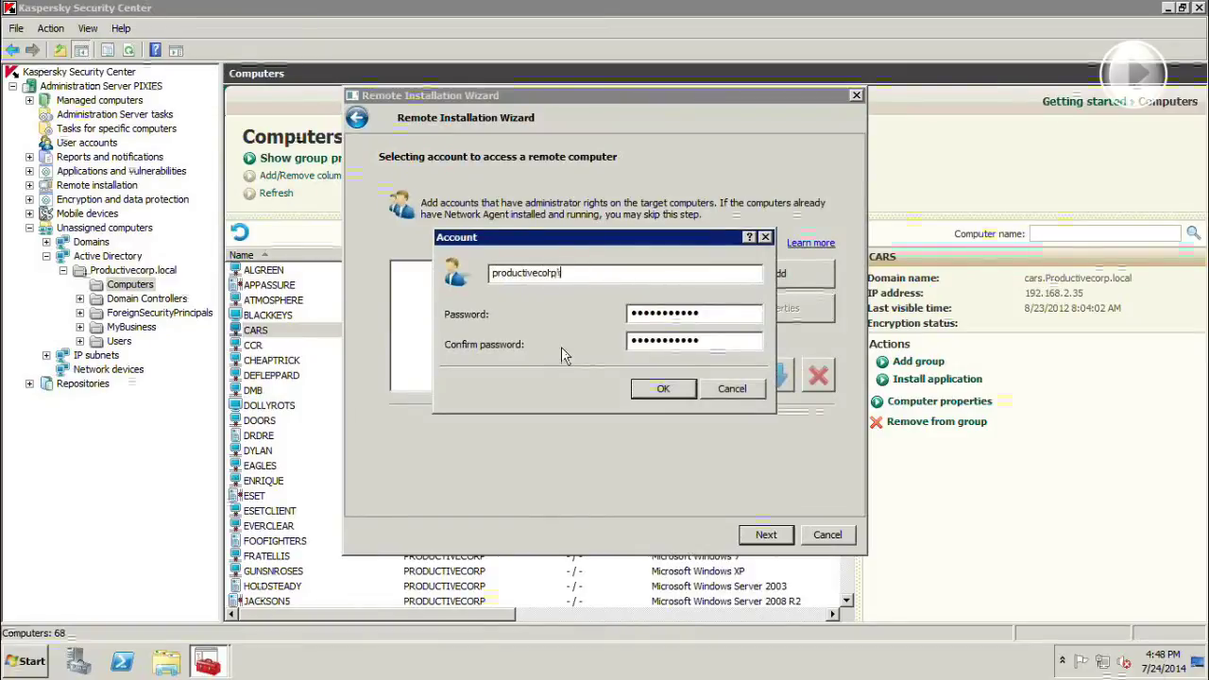
text(administrator)
key(Tab)
text(••••••••••)
key(Tab)
text(••••••••••)
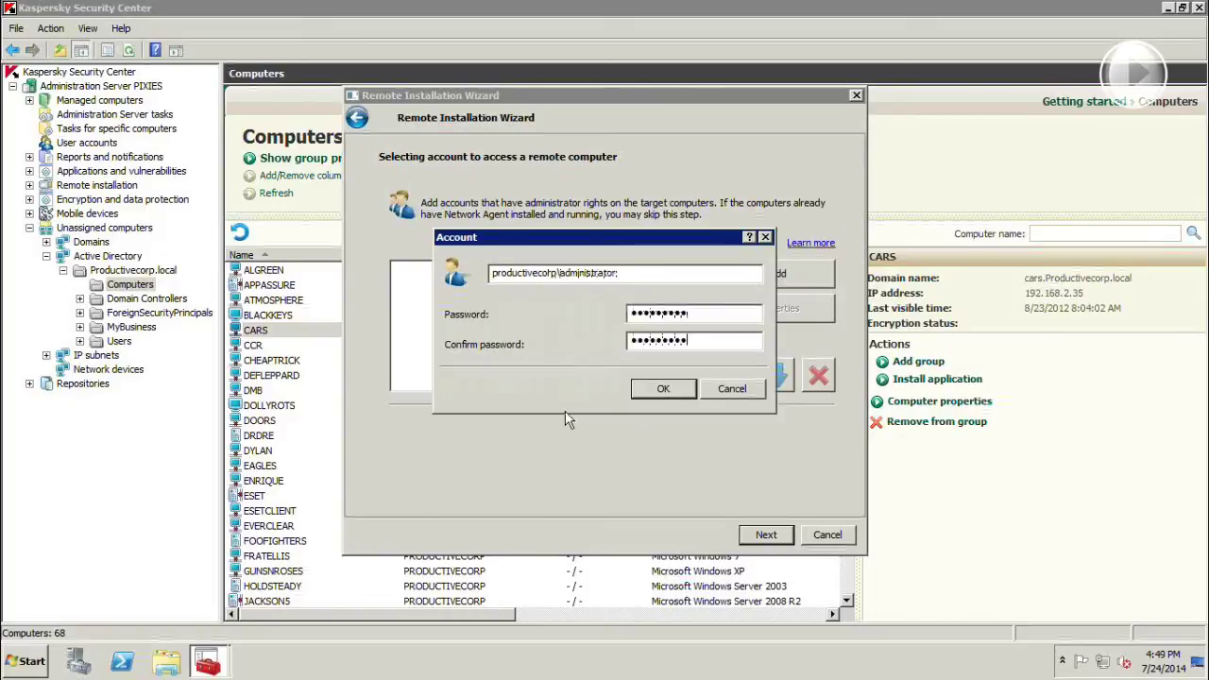
click(659, 391)
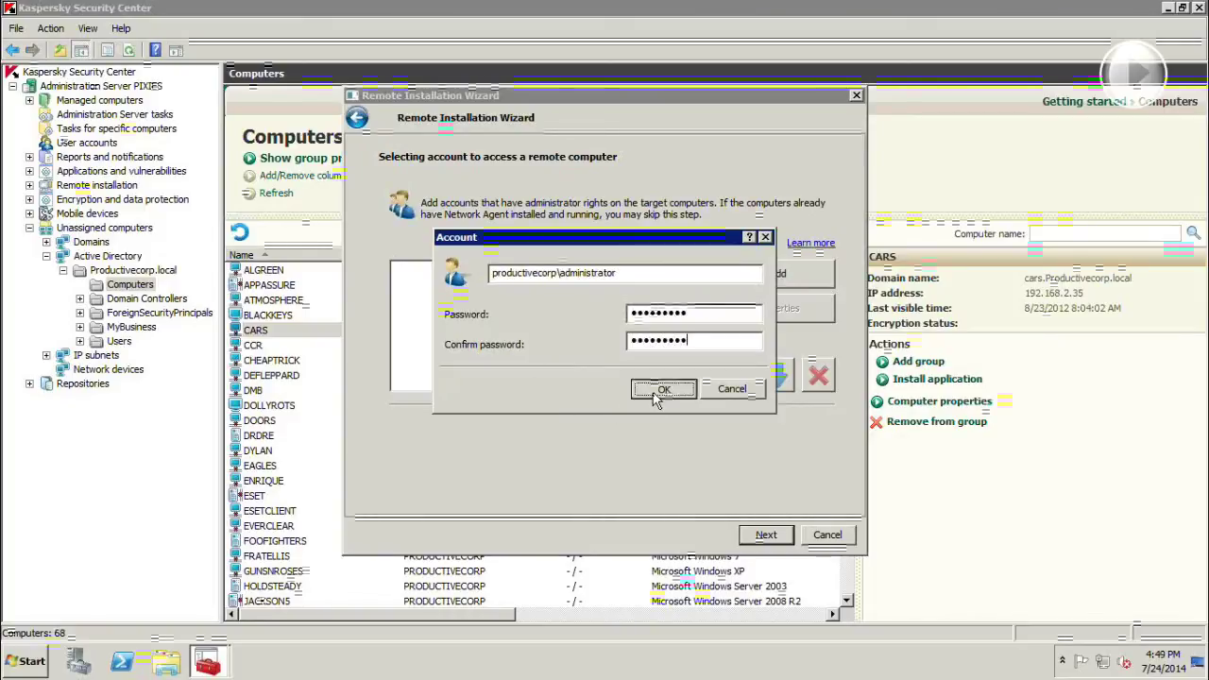
click(760, 541)
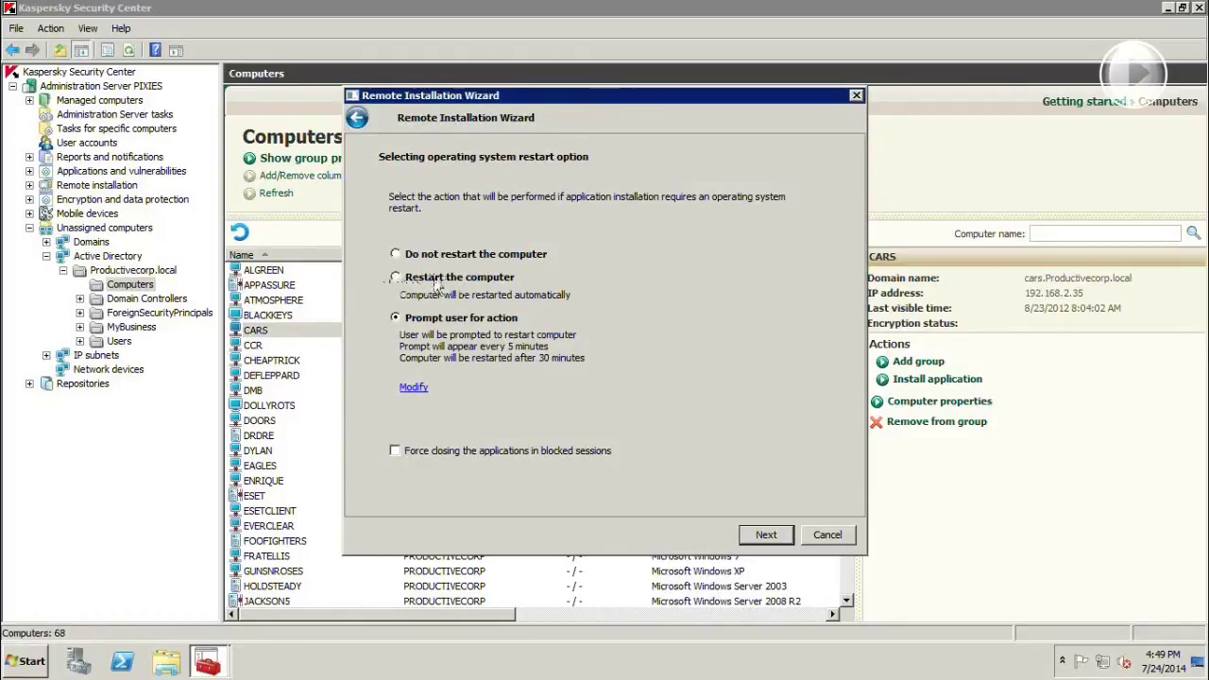
Choose to prompt the user for action on restart and replace the message text with "Please reboot when you can".
click(395, 256)
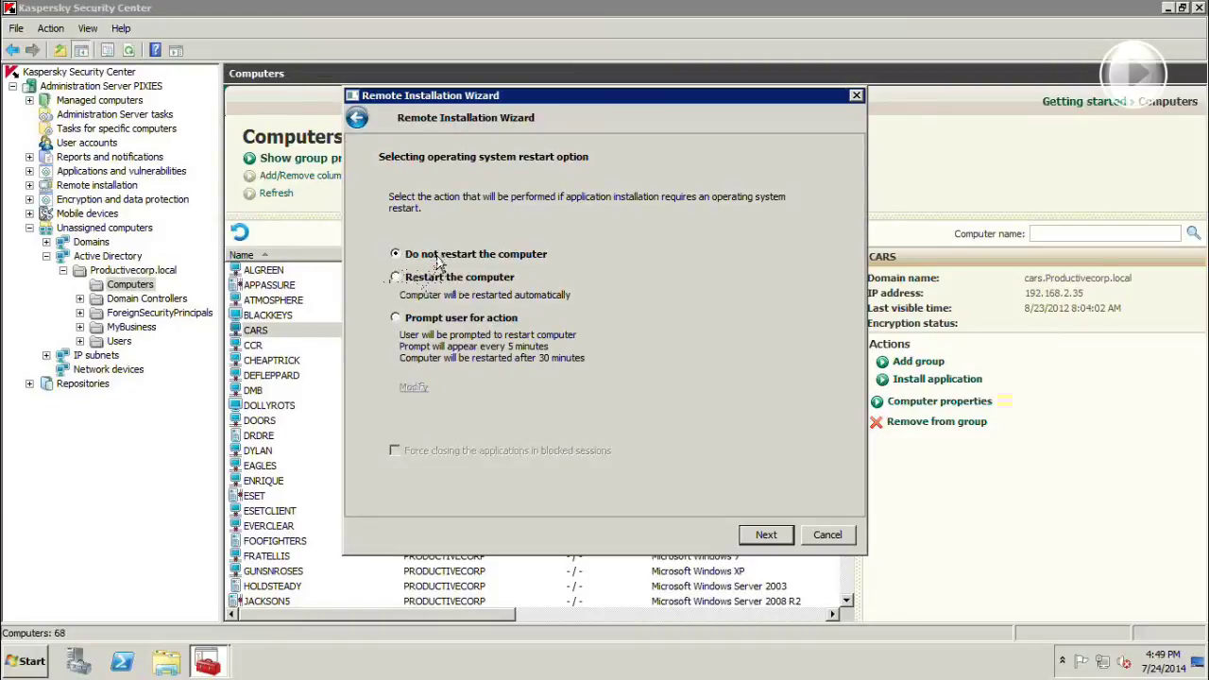
click(396, 319)
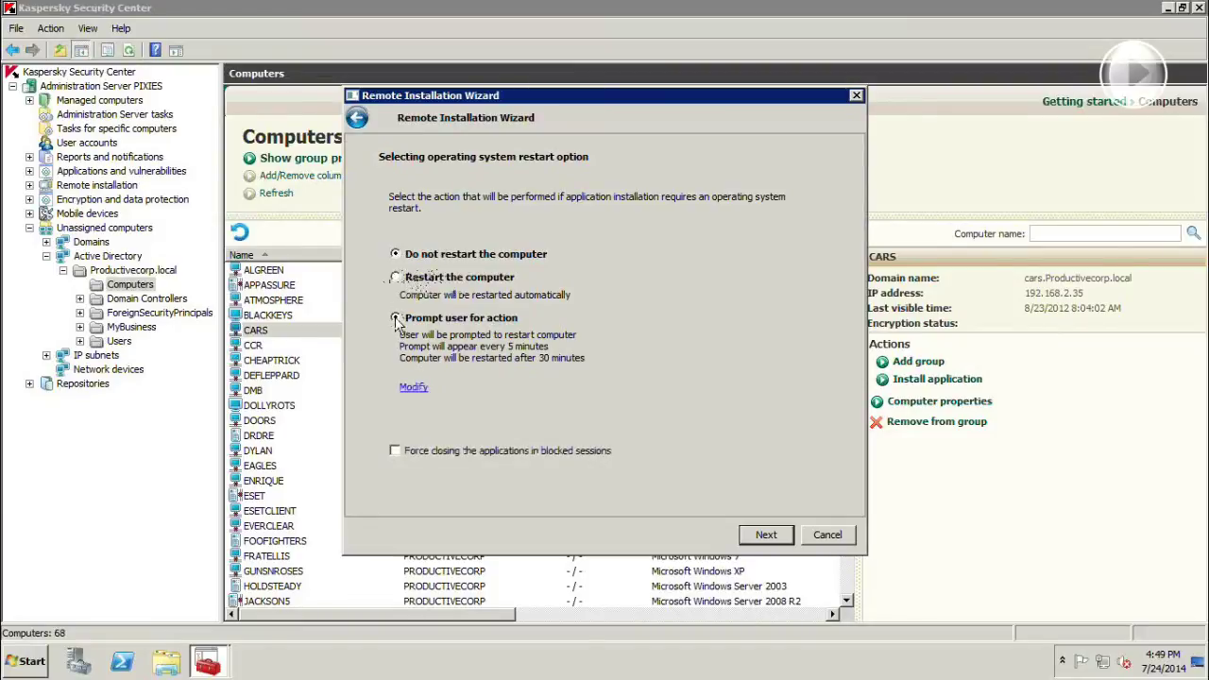
click(413, 387)
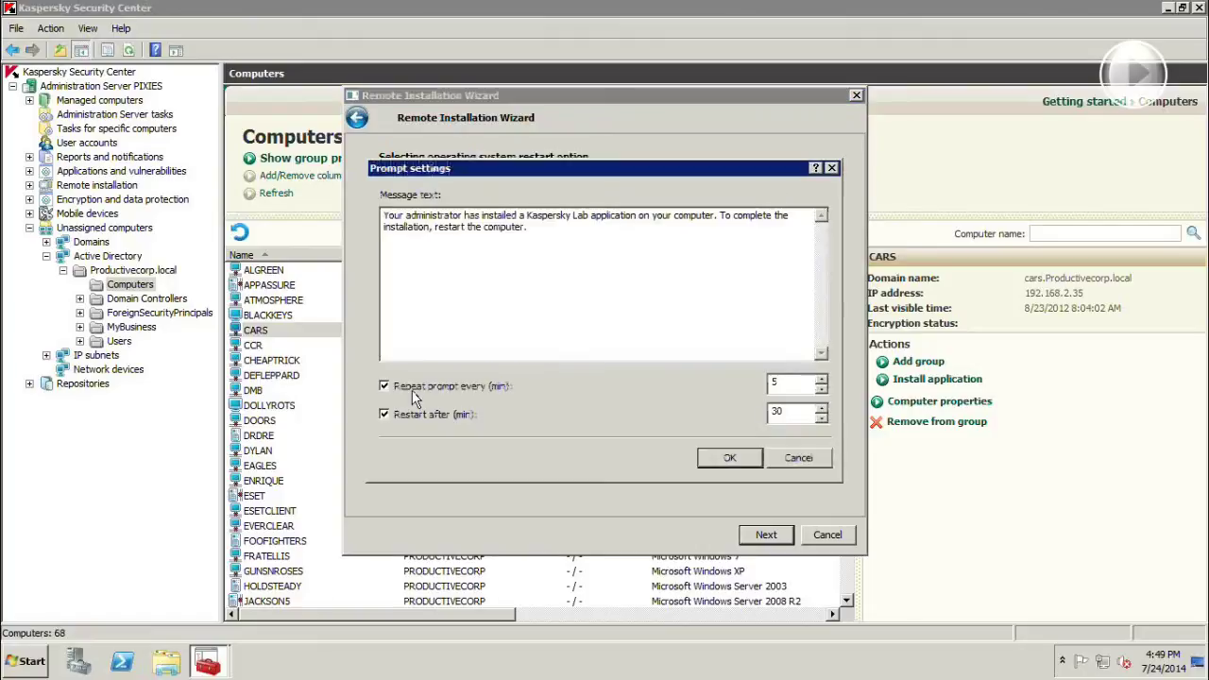
drag(561, 228, 336, 212)
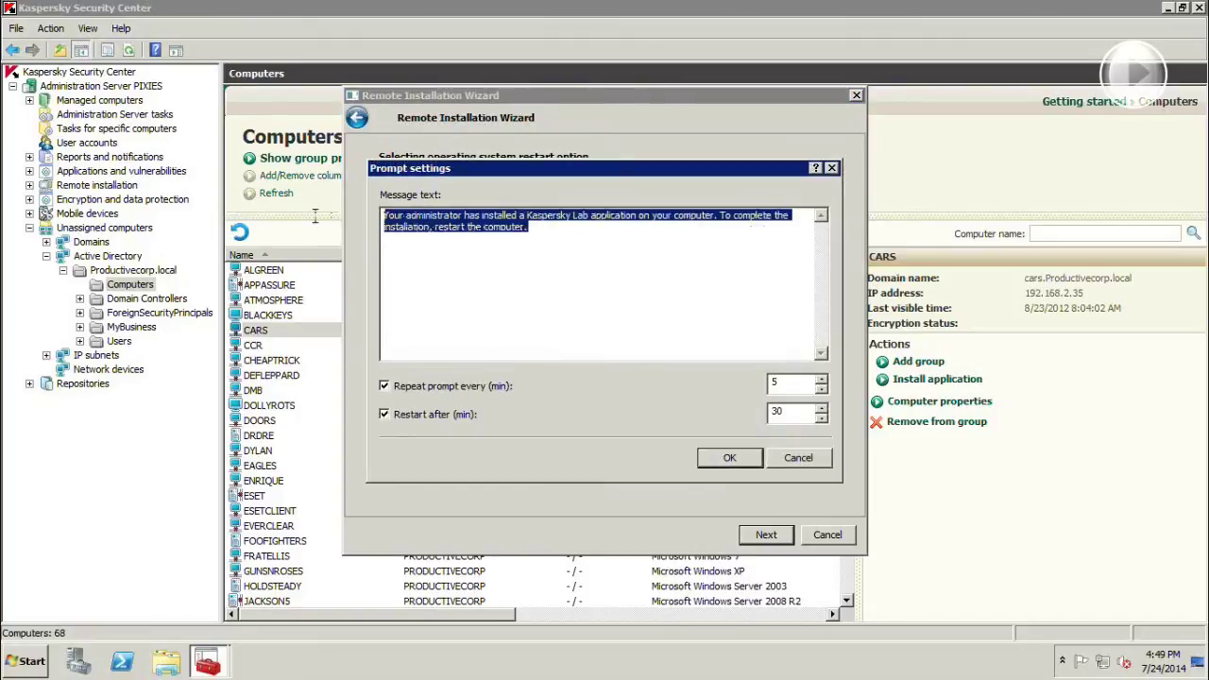
text(Please )
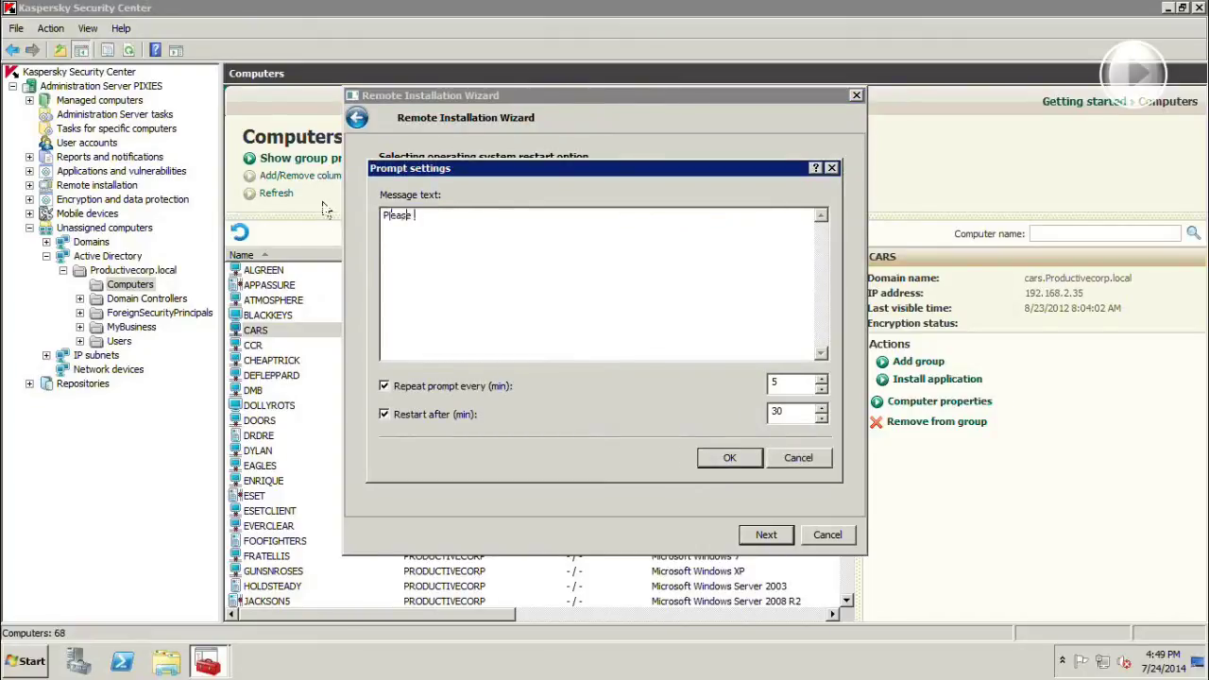
text(repoot when you can)
Set the prompt to repeat every 30 minutes and the restart to occur after 180 minutes, and accept the restart settings.
double_click(778, 380)
text(30)
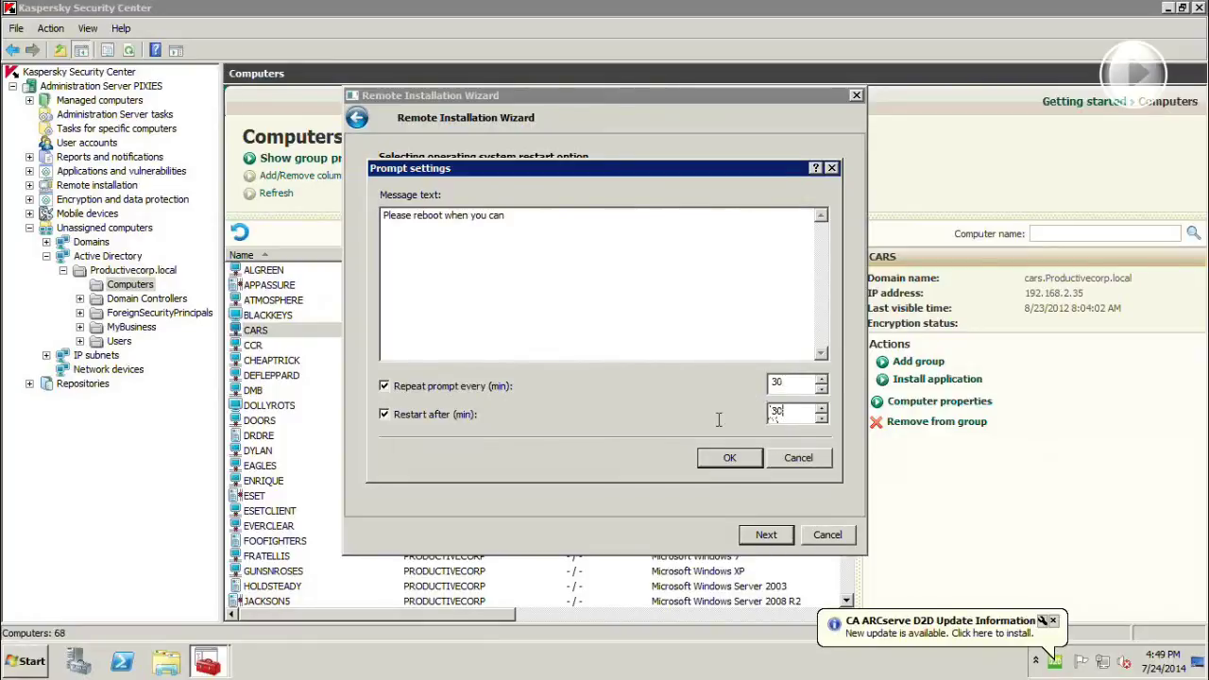
text(10)
text(0)
click(728, 457)
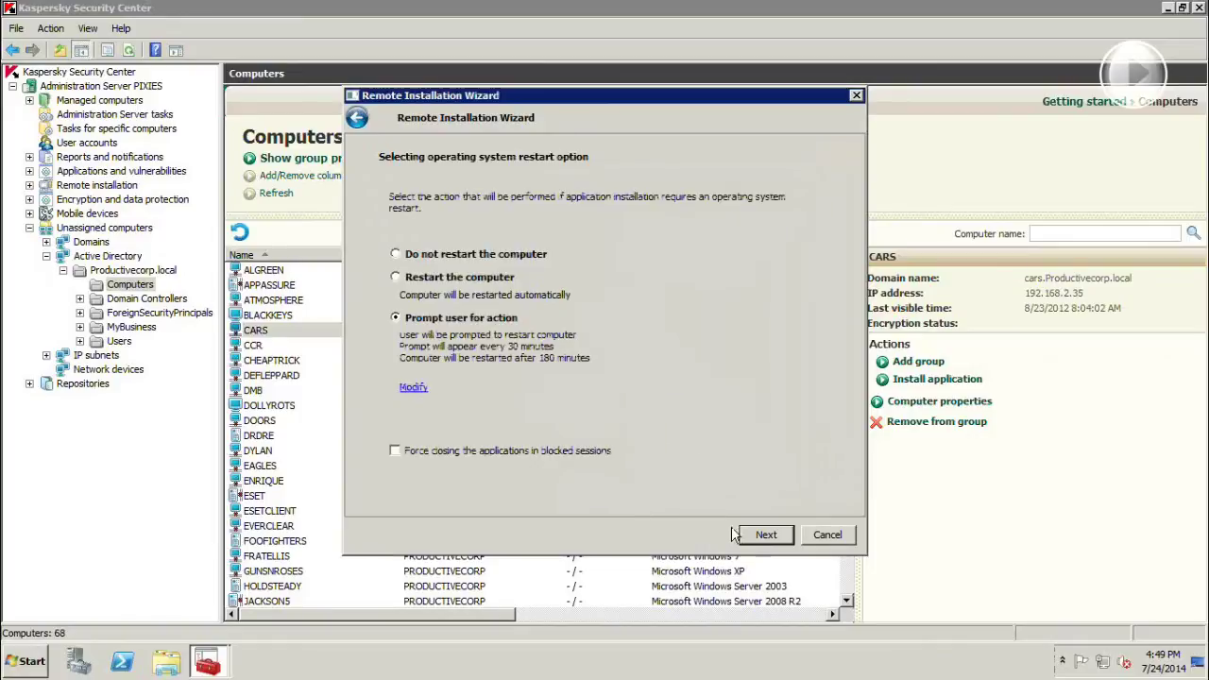
click(765, 534)
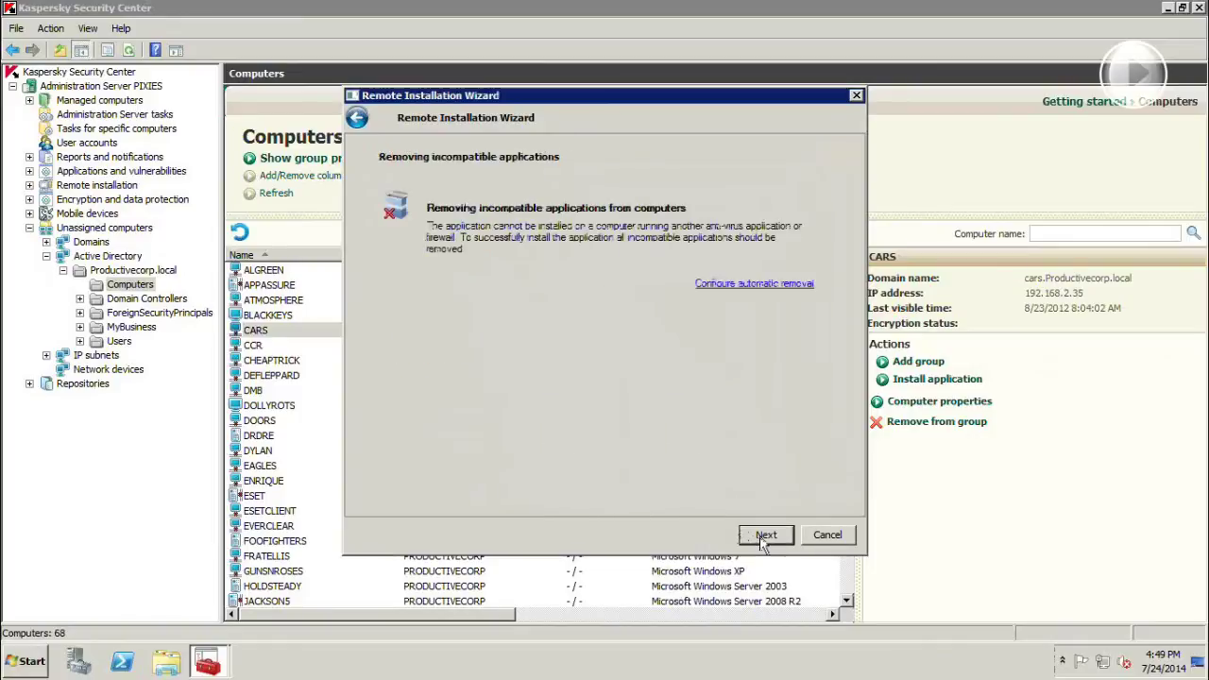
Review the list of incompatible applications, keep their automatic uninstallation enabled, and continue to the group selection.
click(761, 285)
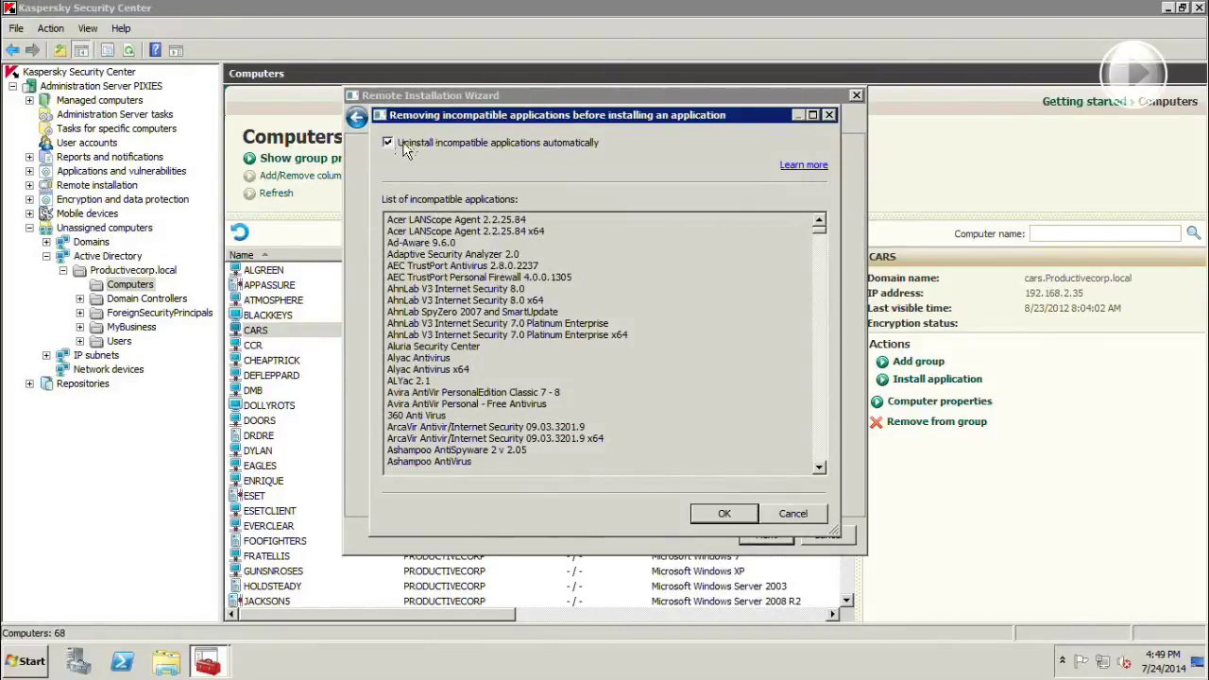
click(821, 351)
click(822, 351)
click(821, 351)
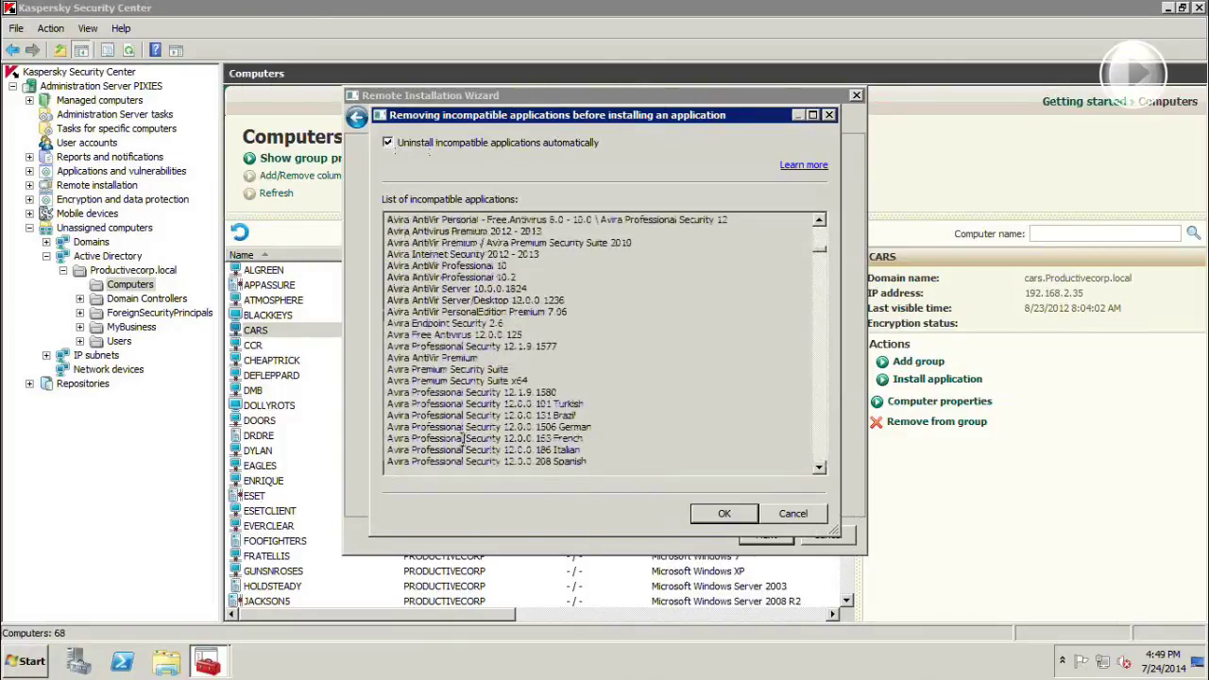
click(719, 515)
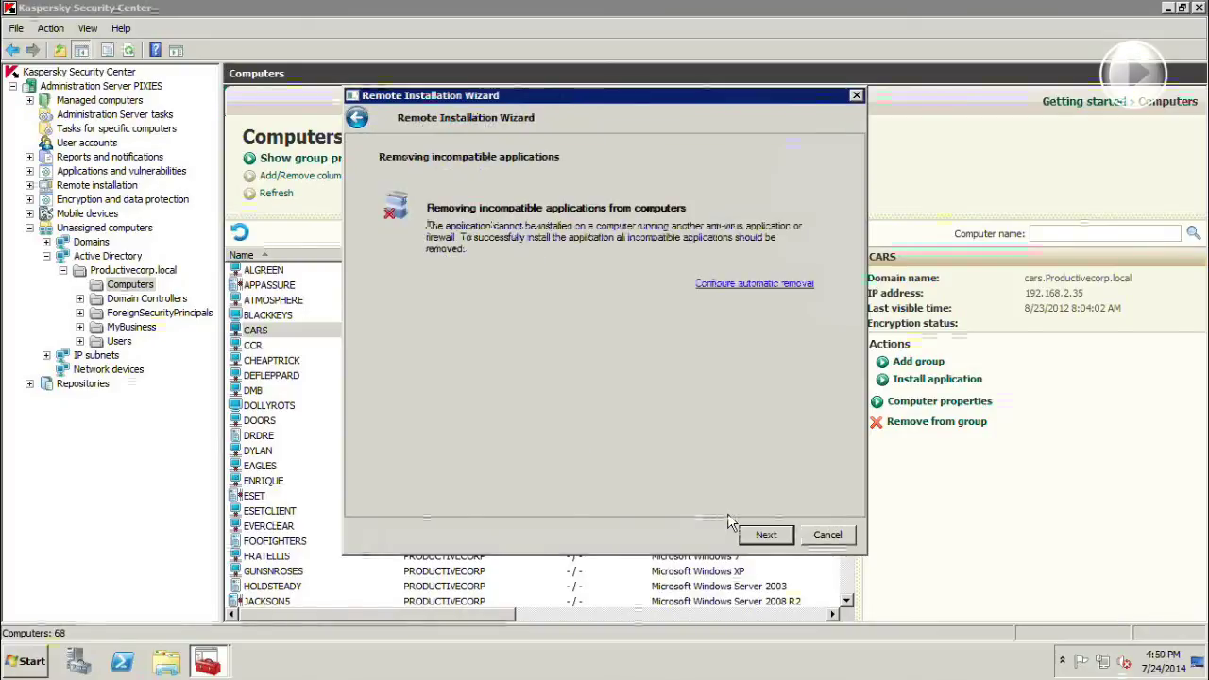
click(752, 533)
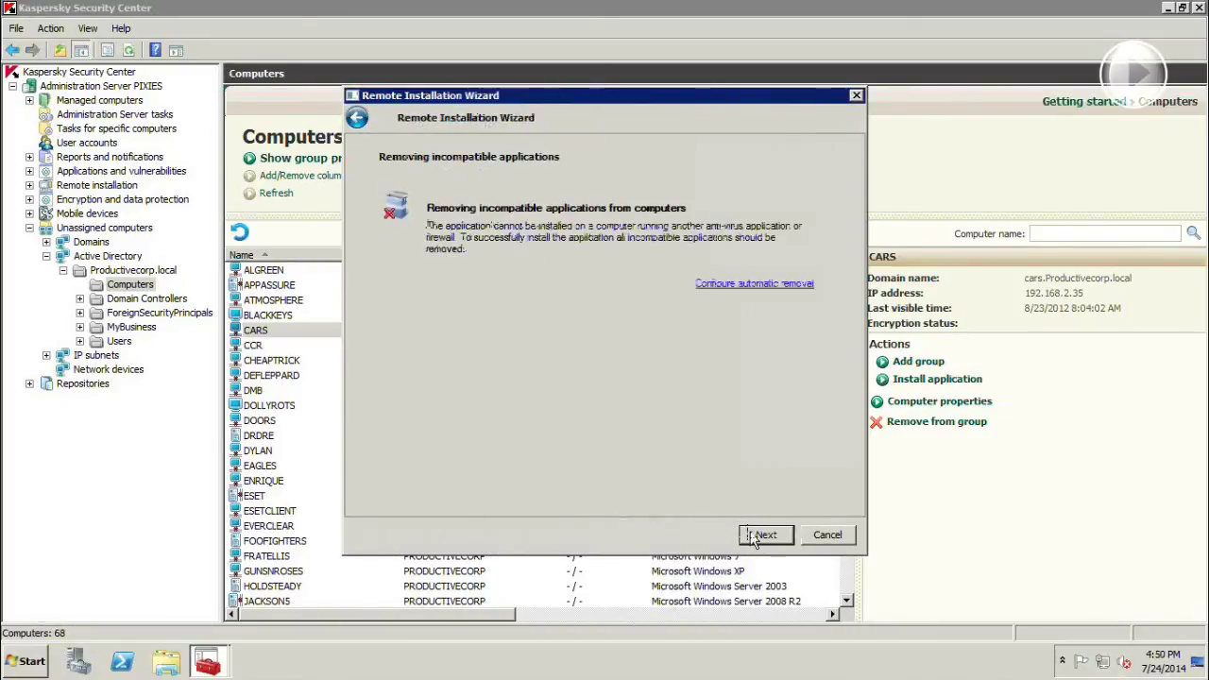
click(760, 535)
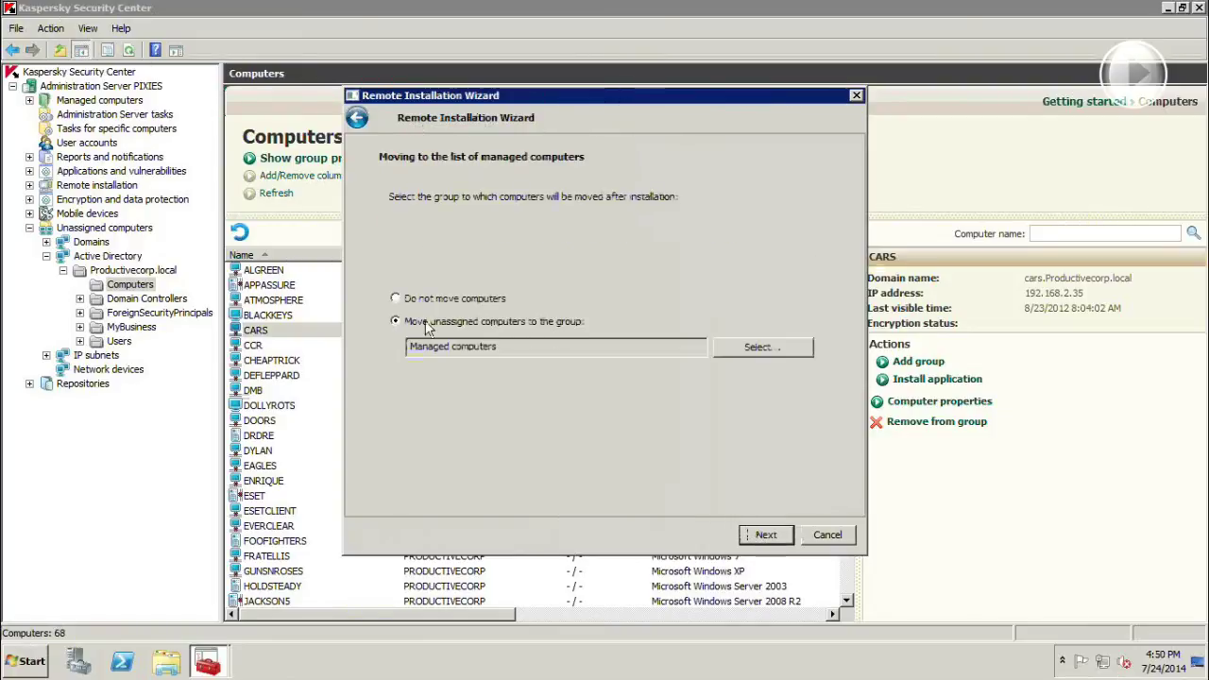
Set the Workstations group under Managed computers as the destination for the unassigned computers after installation.
click(758, 349)
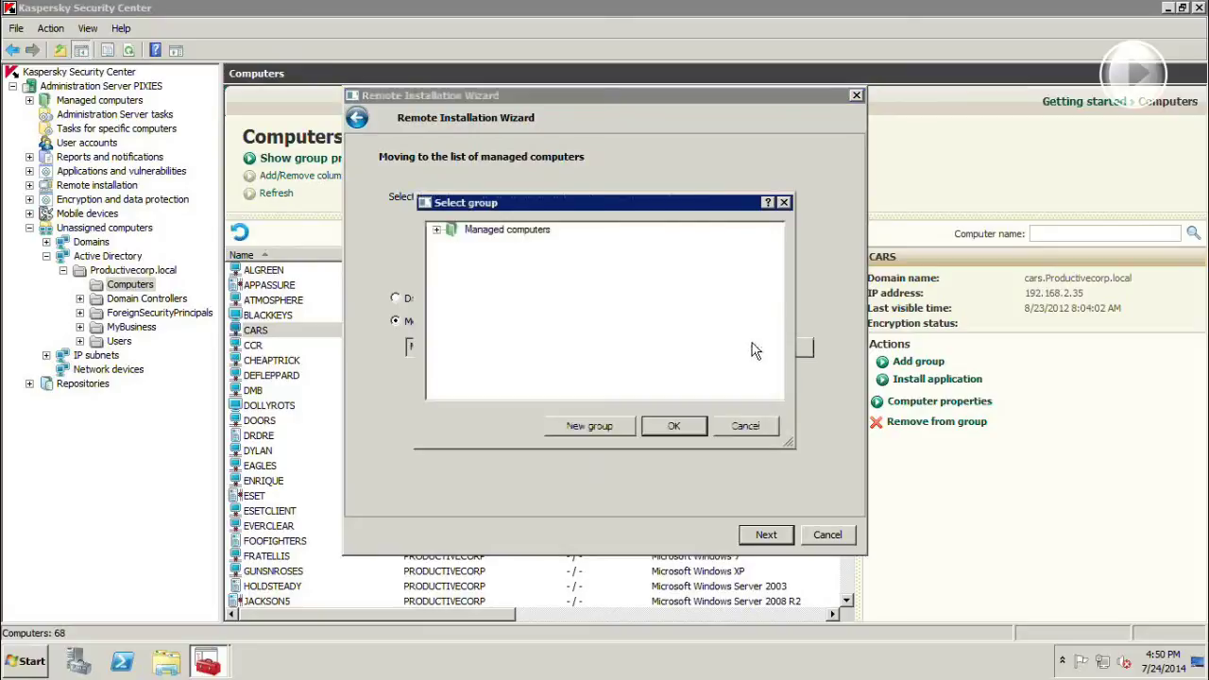
click(437, 230)
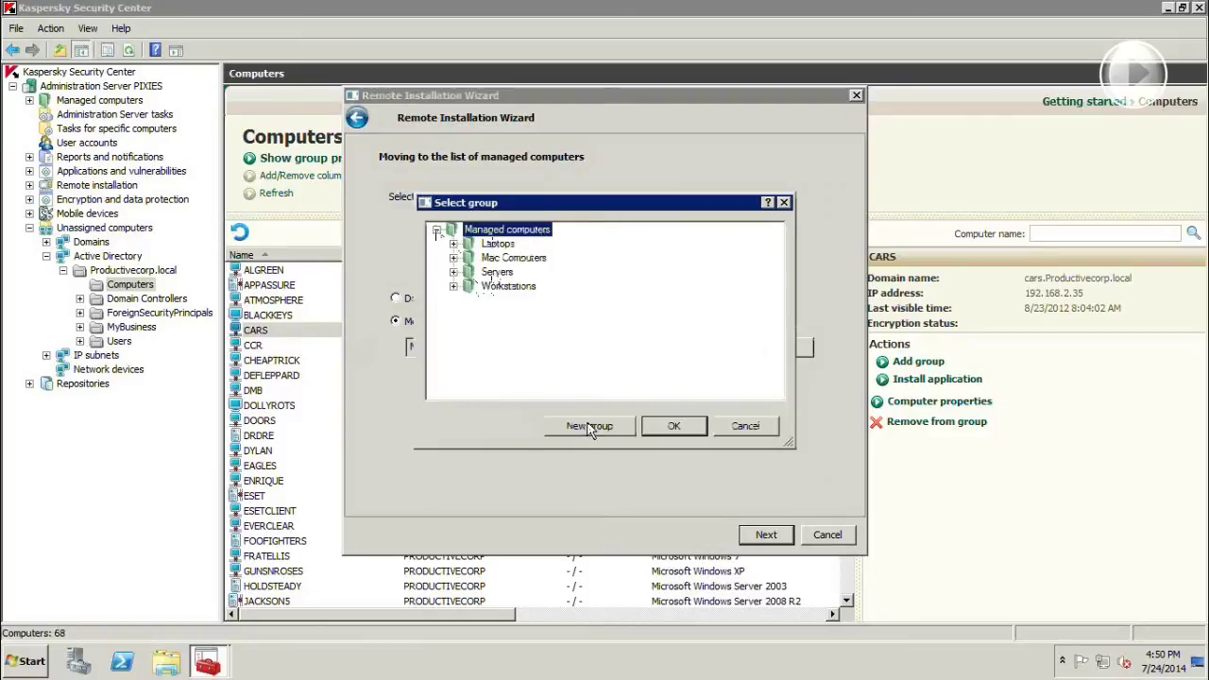
click(509, 287)
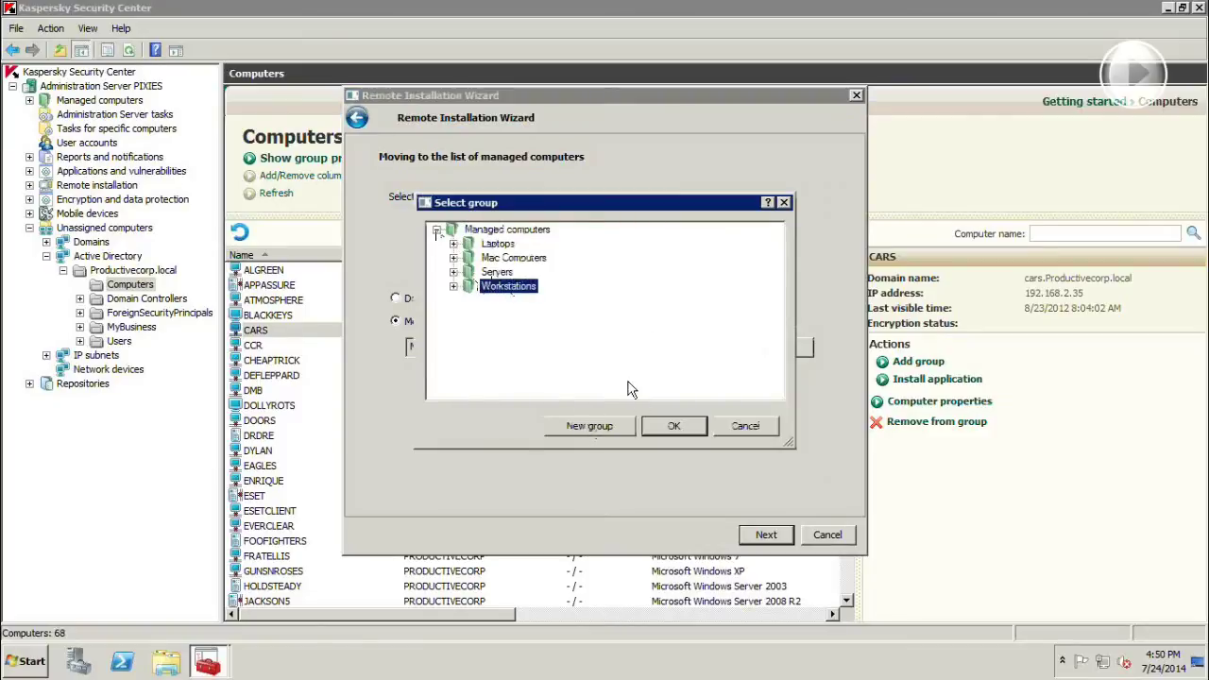
click(673, 426)
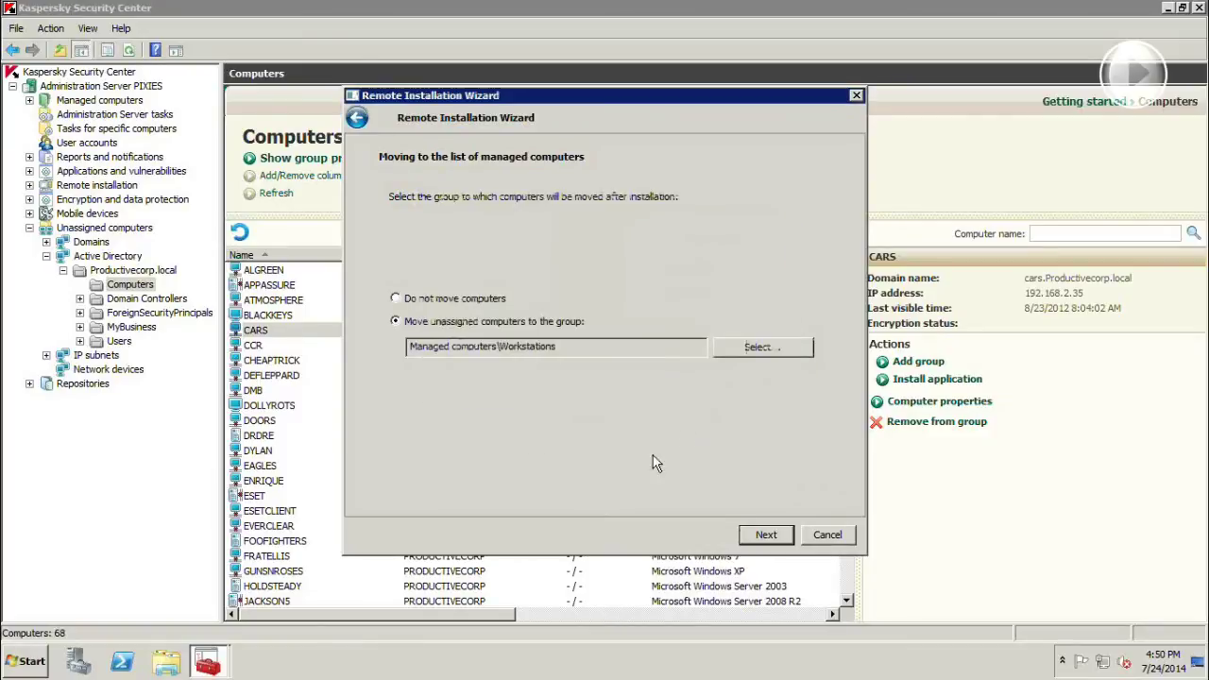
click(763, 542)
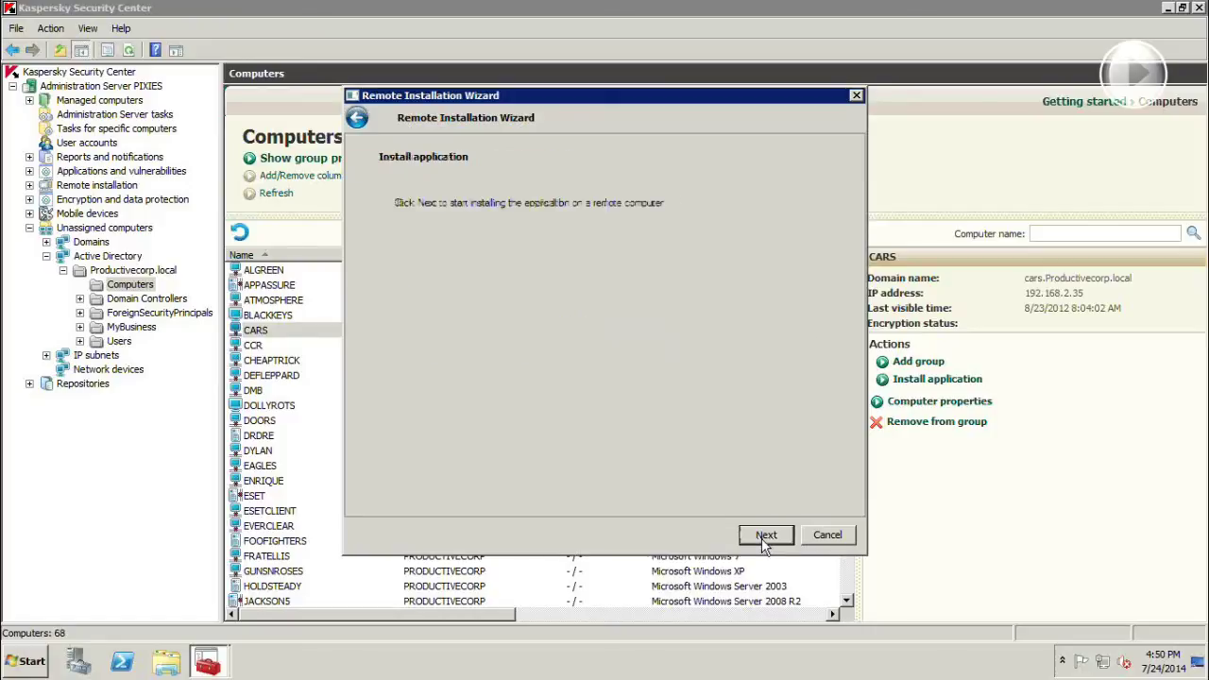